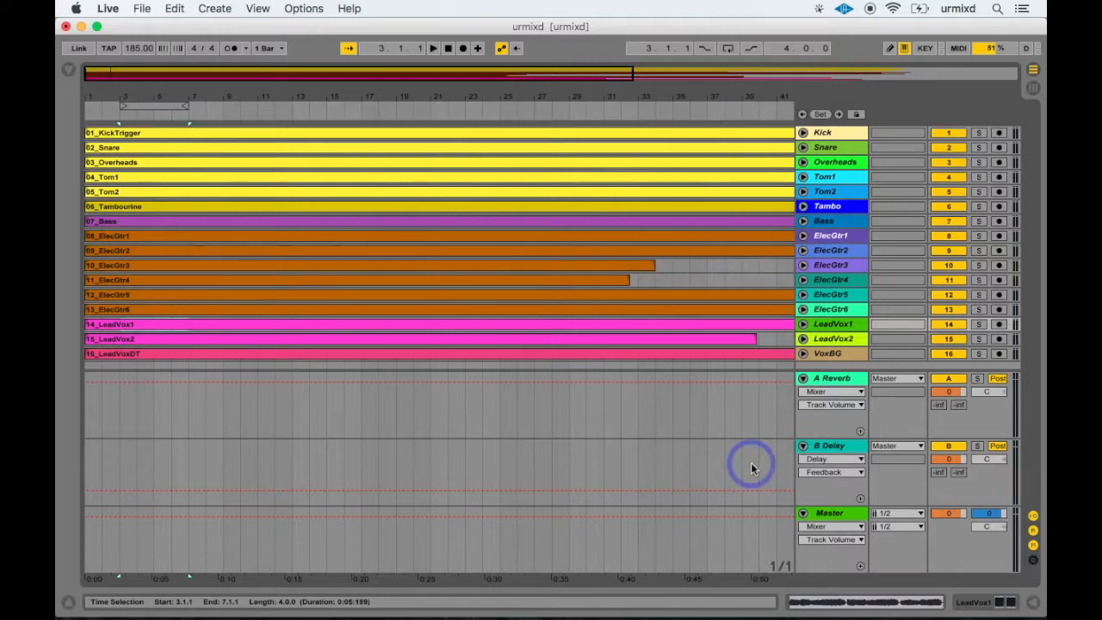
click(751, 467)
click(751, 468)
click(751, 468)
click(751, 467)
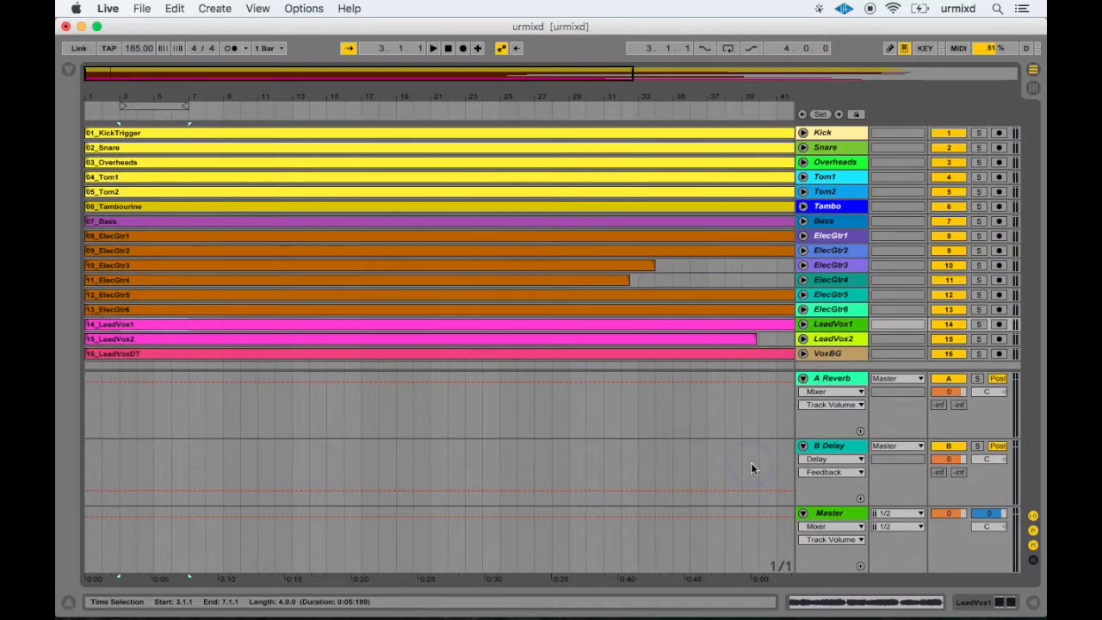
click(449, 132)
click(659, 223)
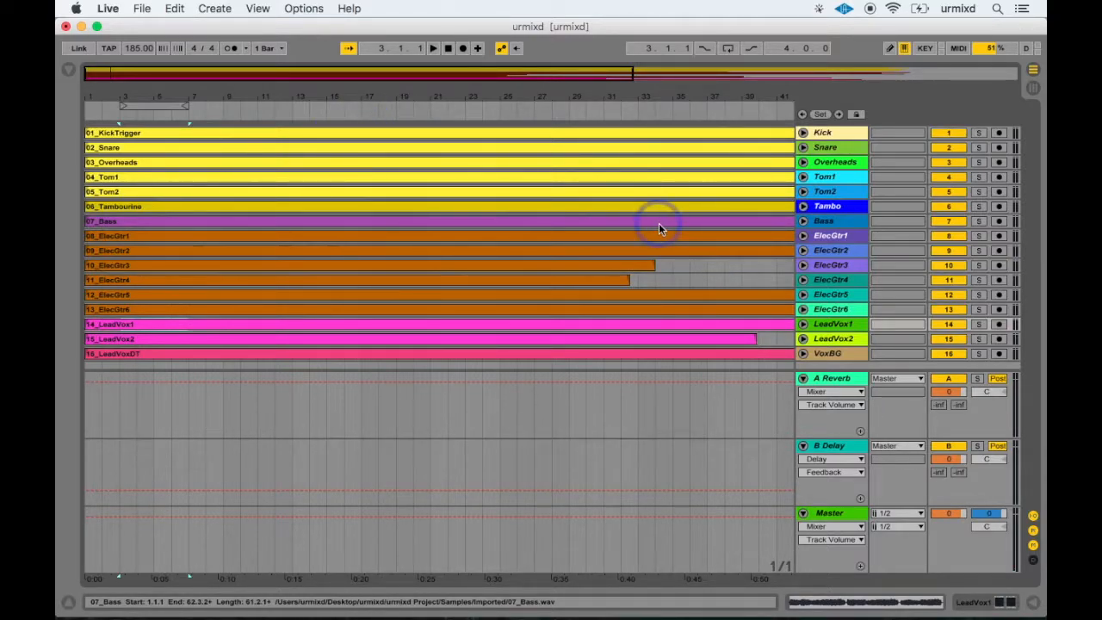
Set the arrangement loop to span bars 1 to 65, a length of 64 bars covering every clip
click(531, 72)
drag(531, 72, 531, 66)
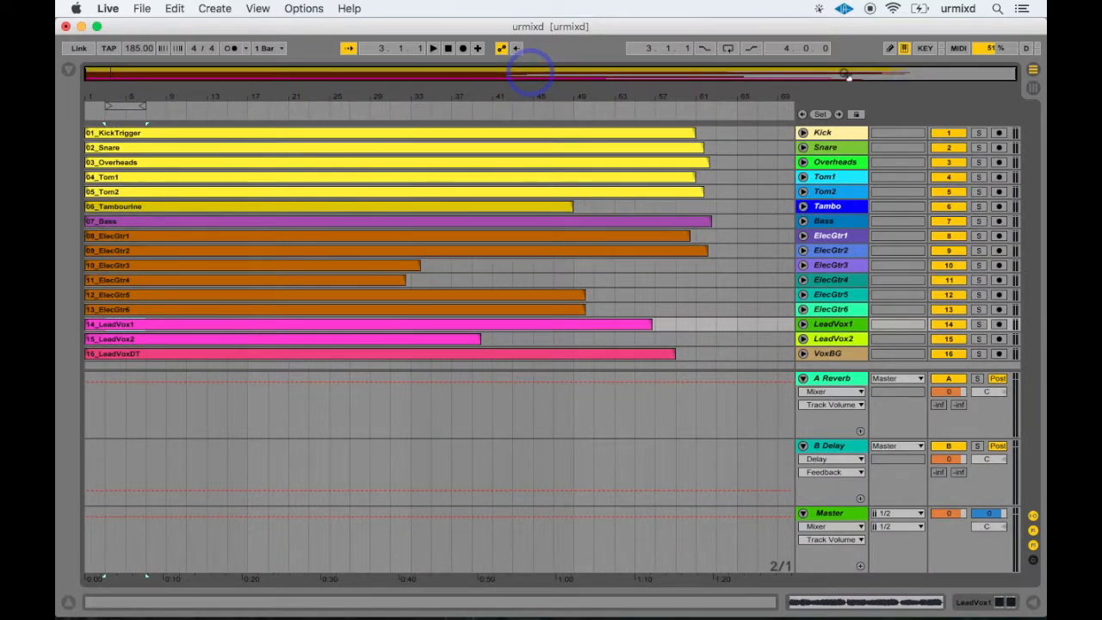
click(664, 205)
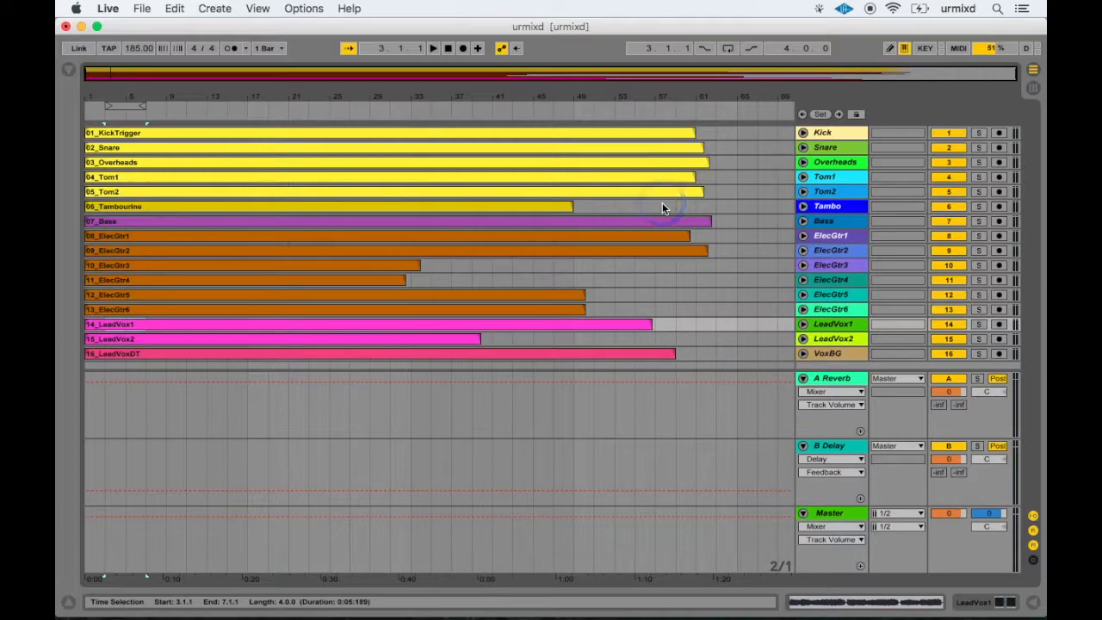
click(367, 121)
click(367, 126)
click(367, 126)
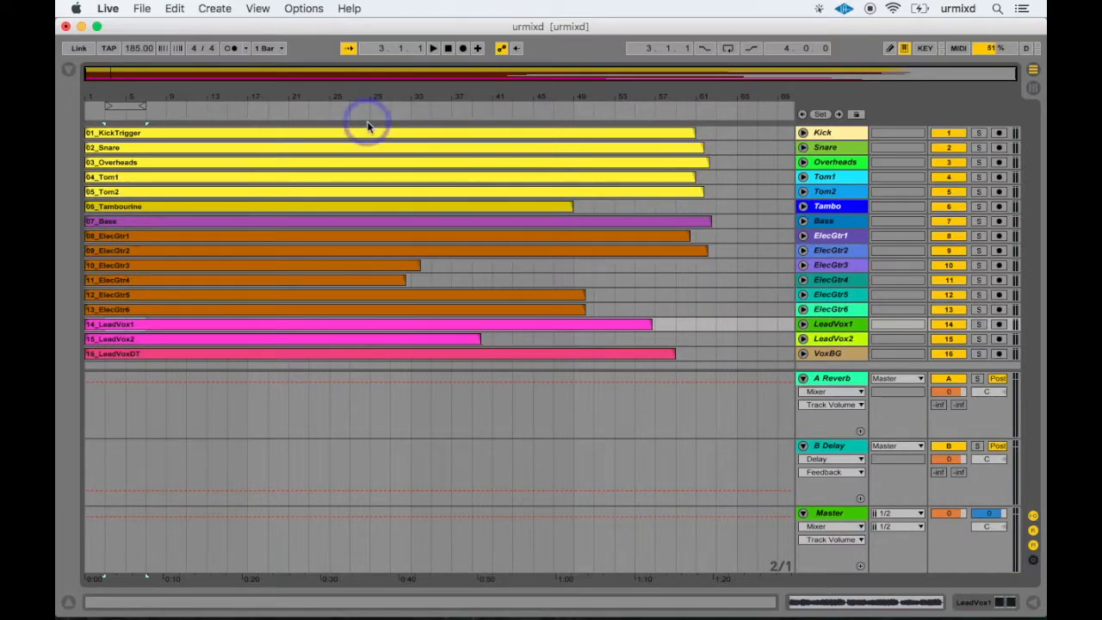
click(129, 106)
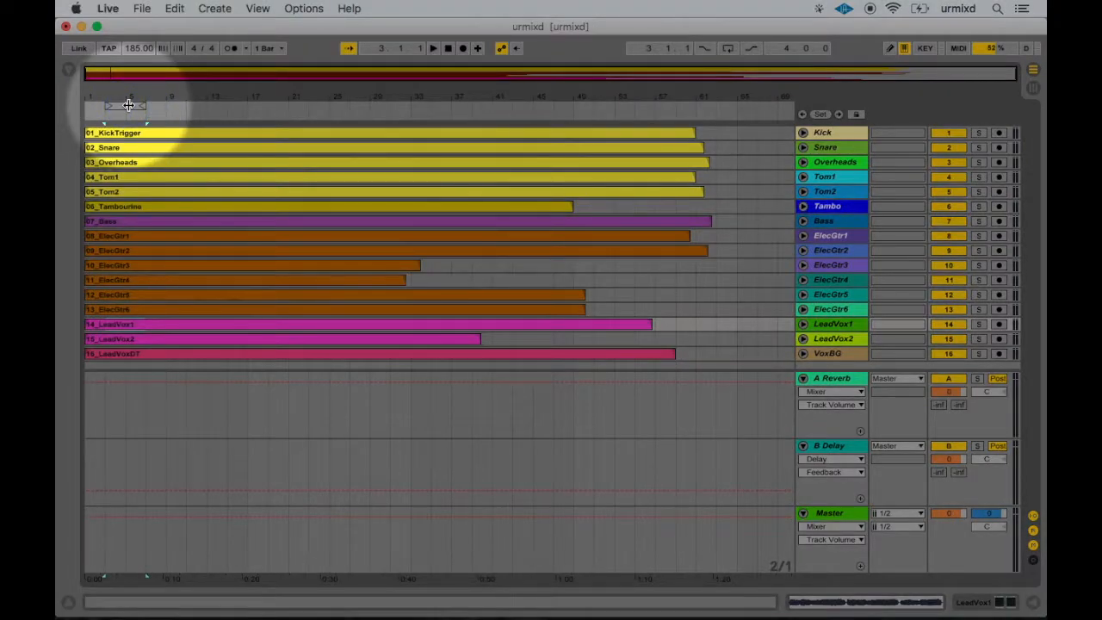
click(115, 105)
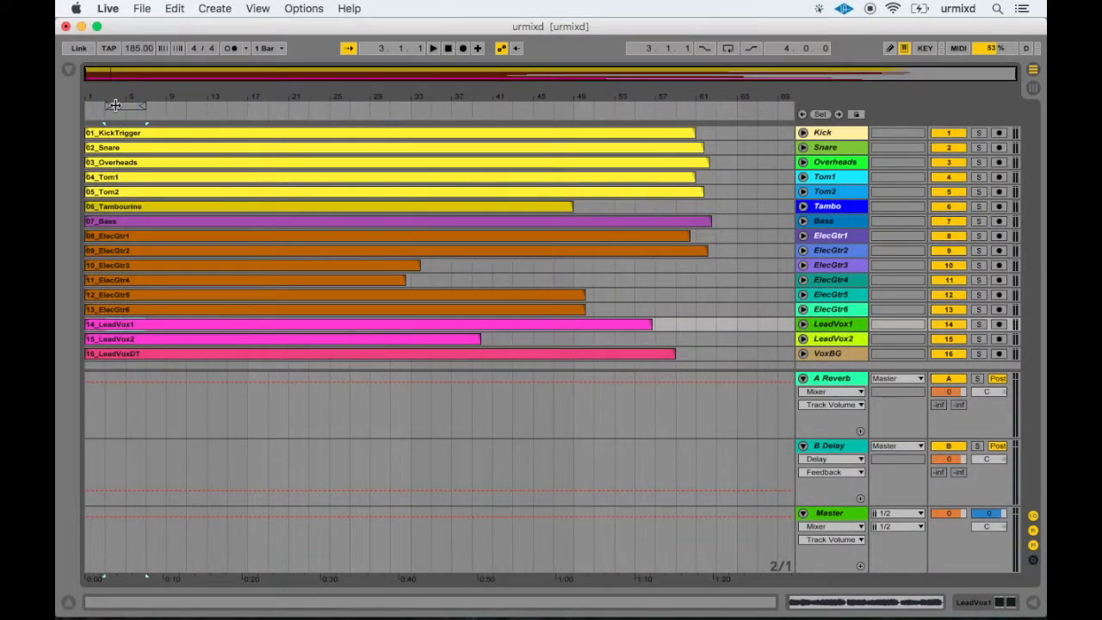
drag(106, 105, 729, 119)
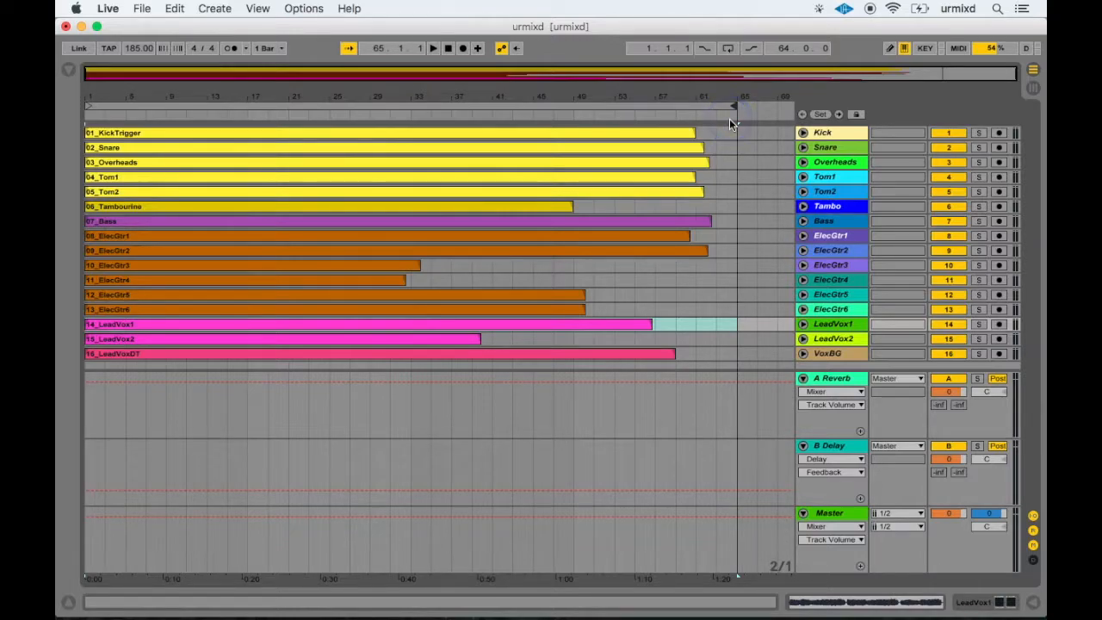
click(750, 468)
click(751, 469)
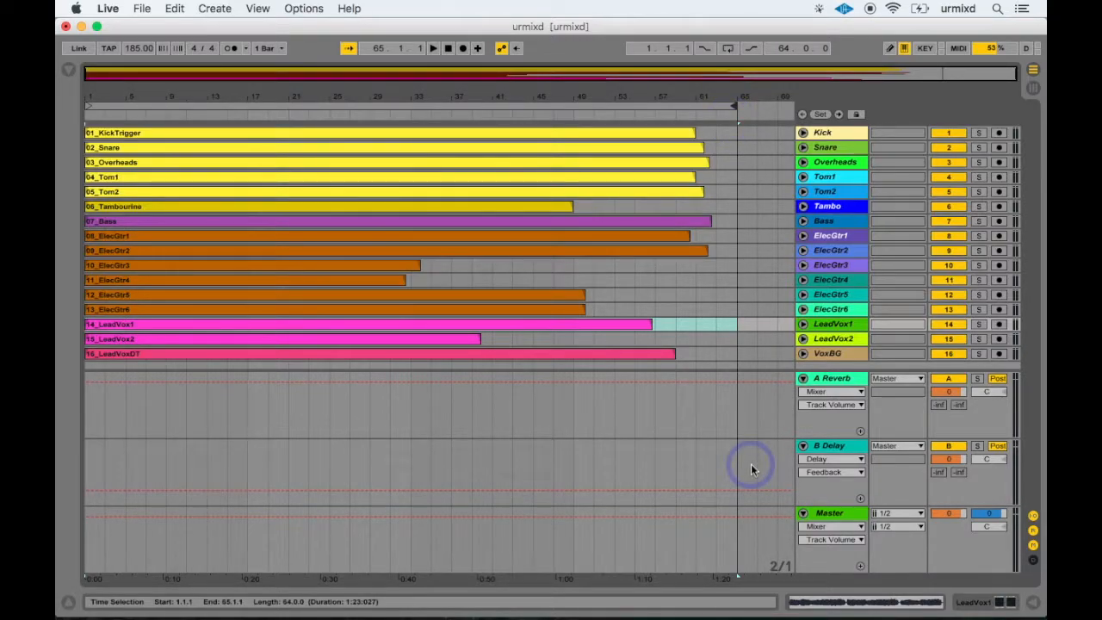
click(751, 470)
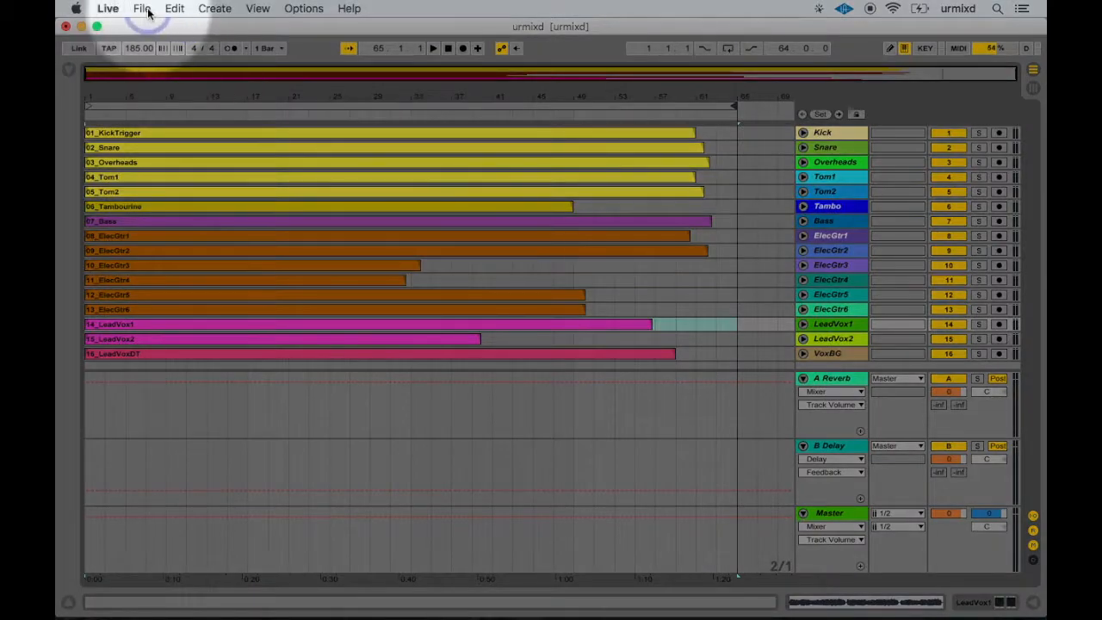
Begin an audio export with All Individual Tracks as the rendered track
click(143, 8)
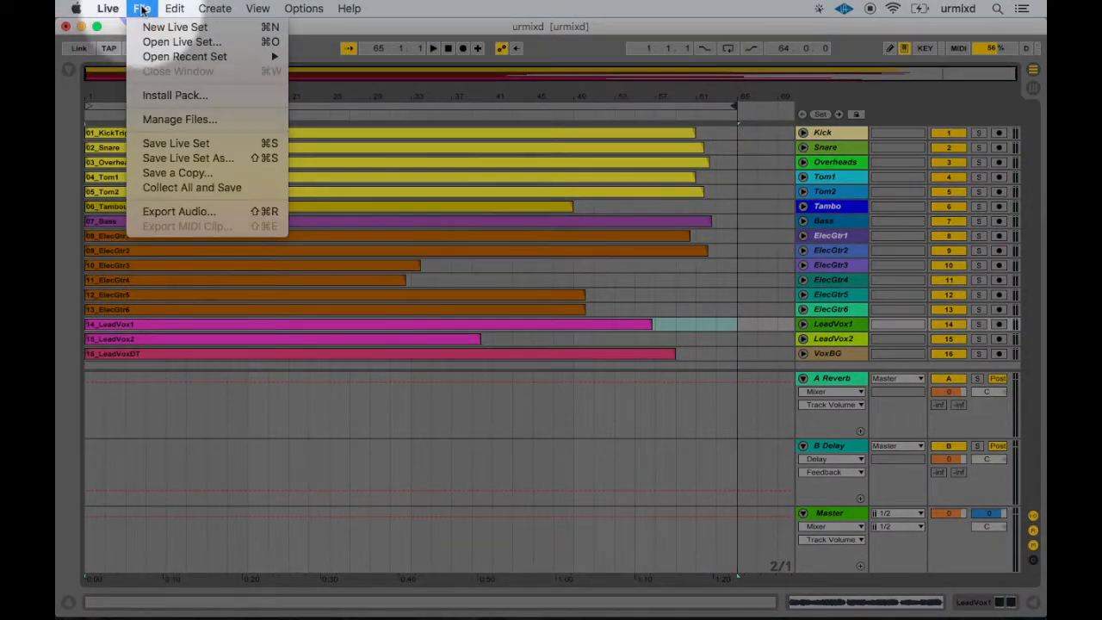
click(203, 211)
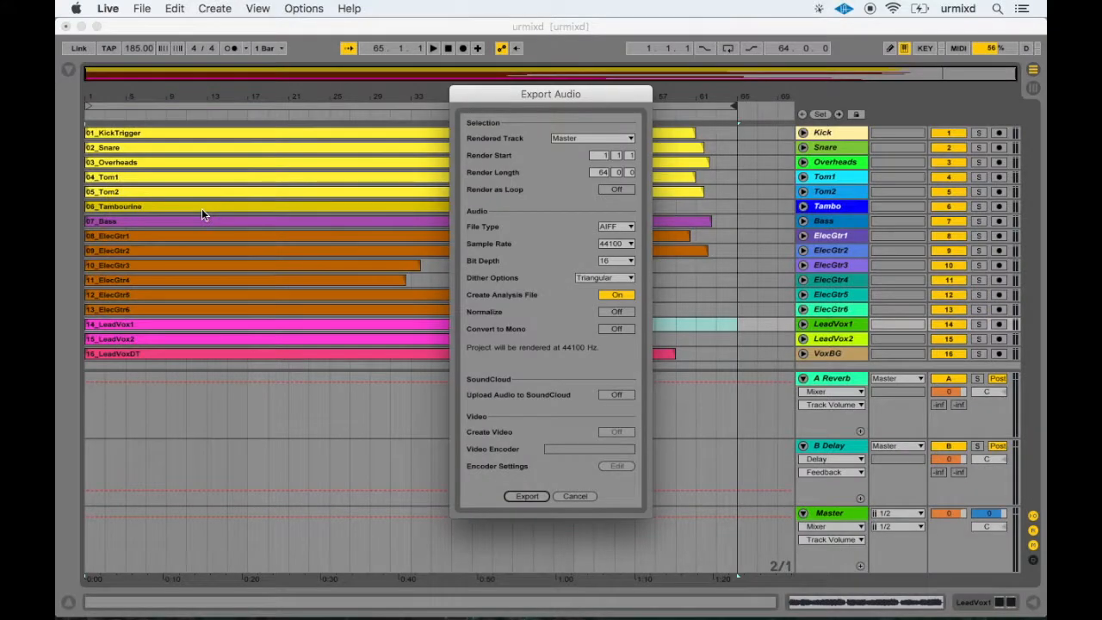
click(616, 137)
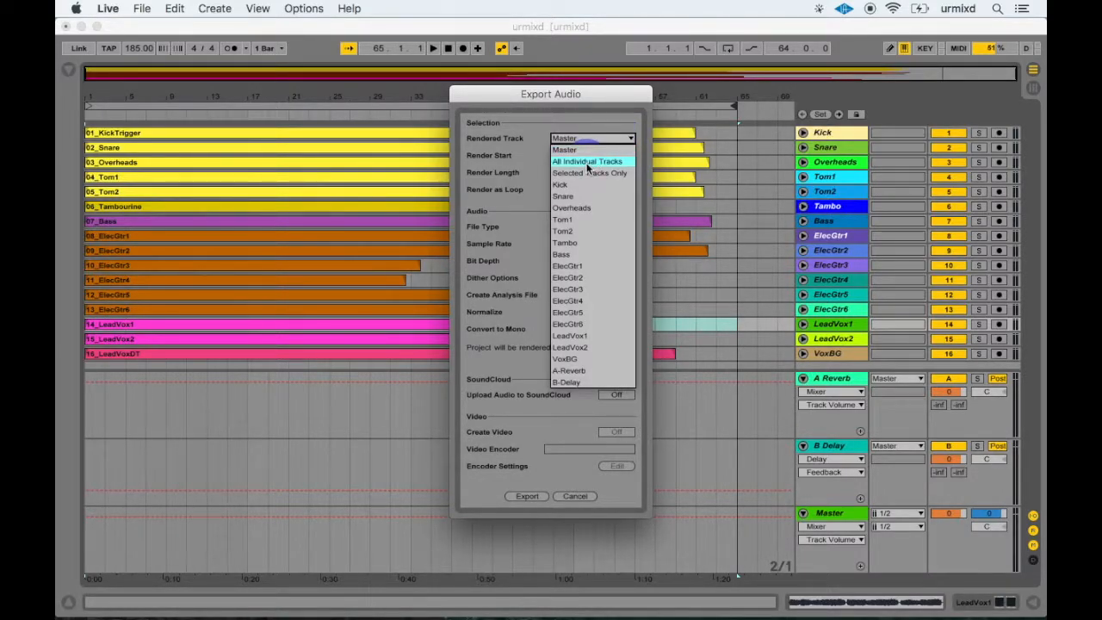
click(588, 162)
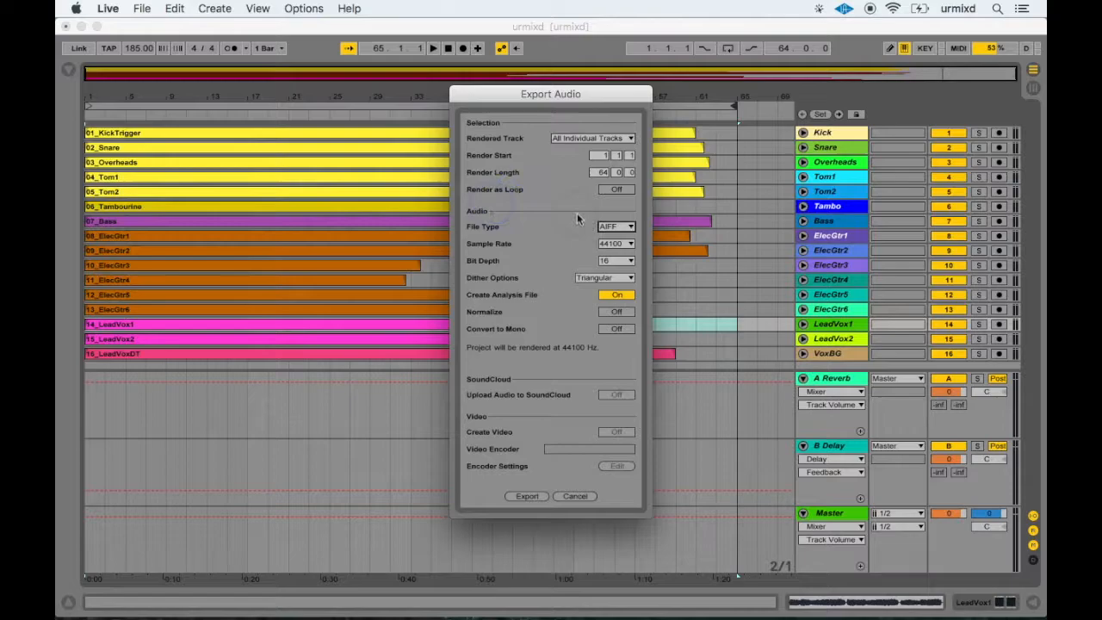
Set the export file type to WAV and the sample rate to 48000
click(618, 226)
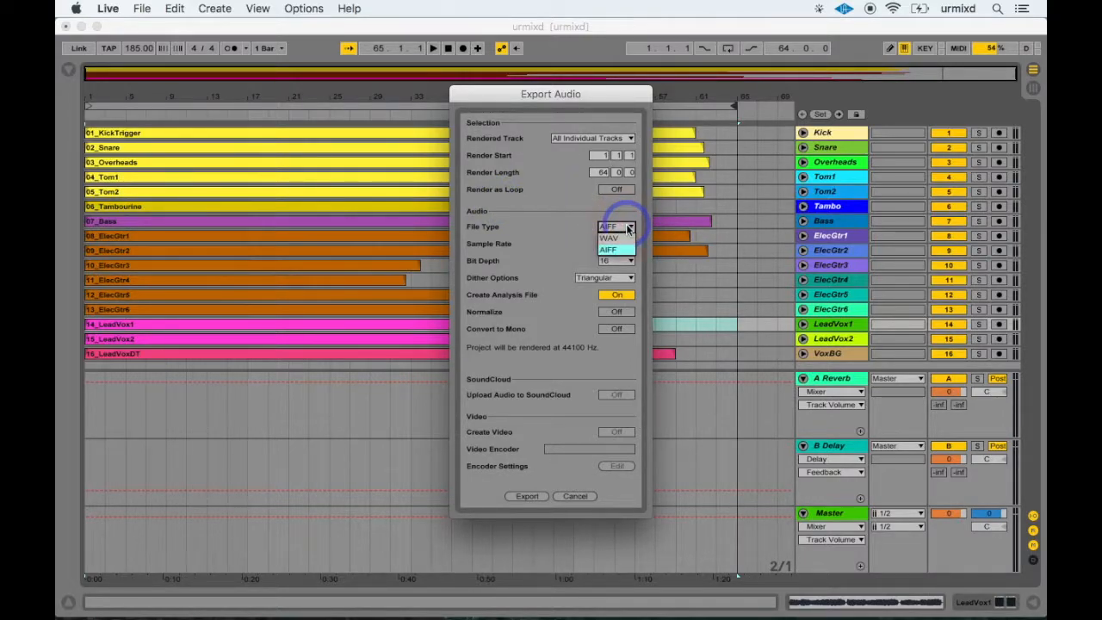
click(619, 239)
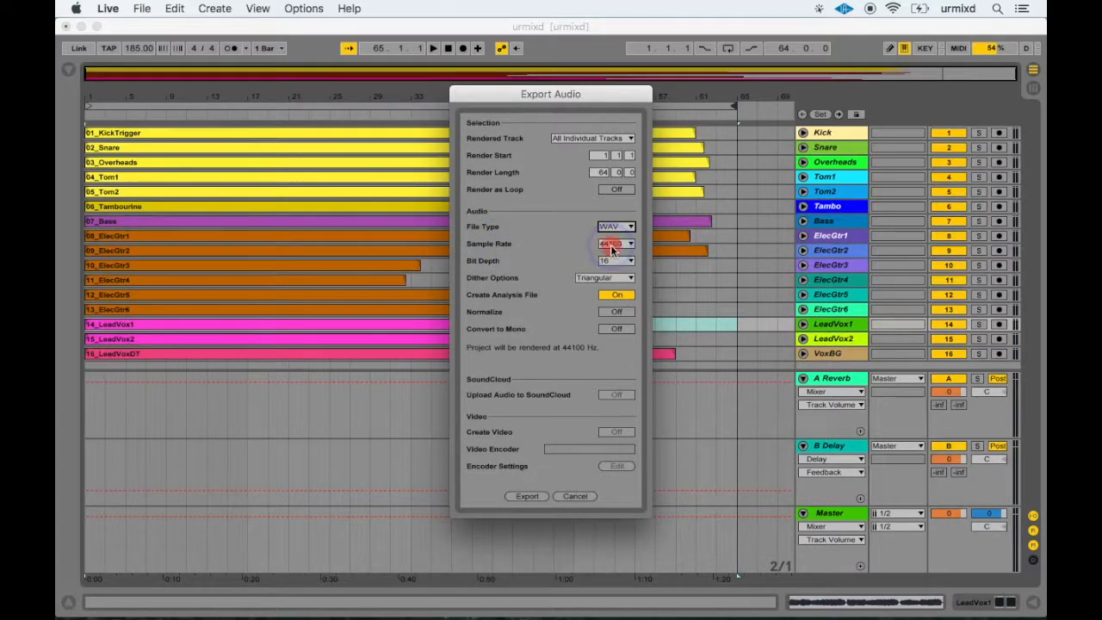
click(613, 246)
click(616, 291)
click(616, 294)
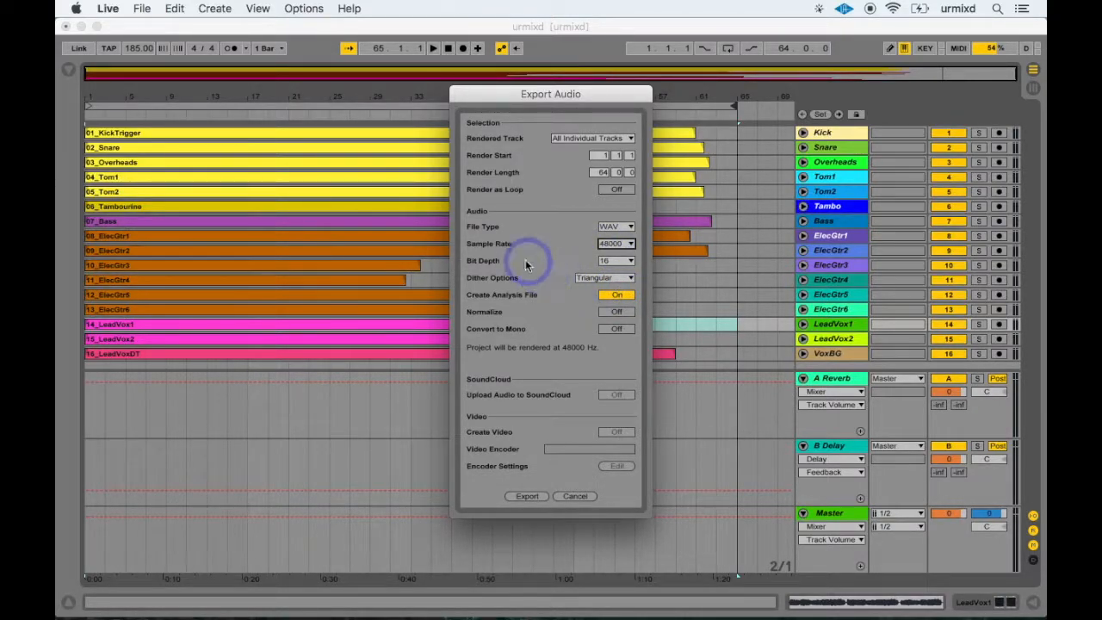
Set the export bit depth to 24 and the dither option to No Dither
click(617, 261)
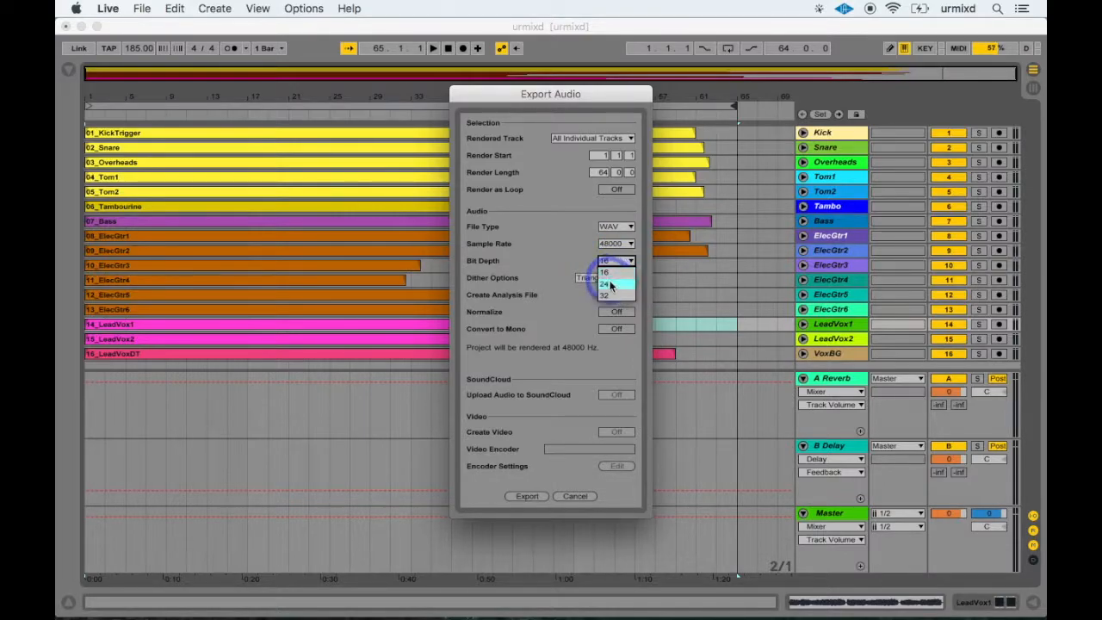
click(610, 284)
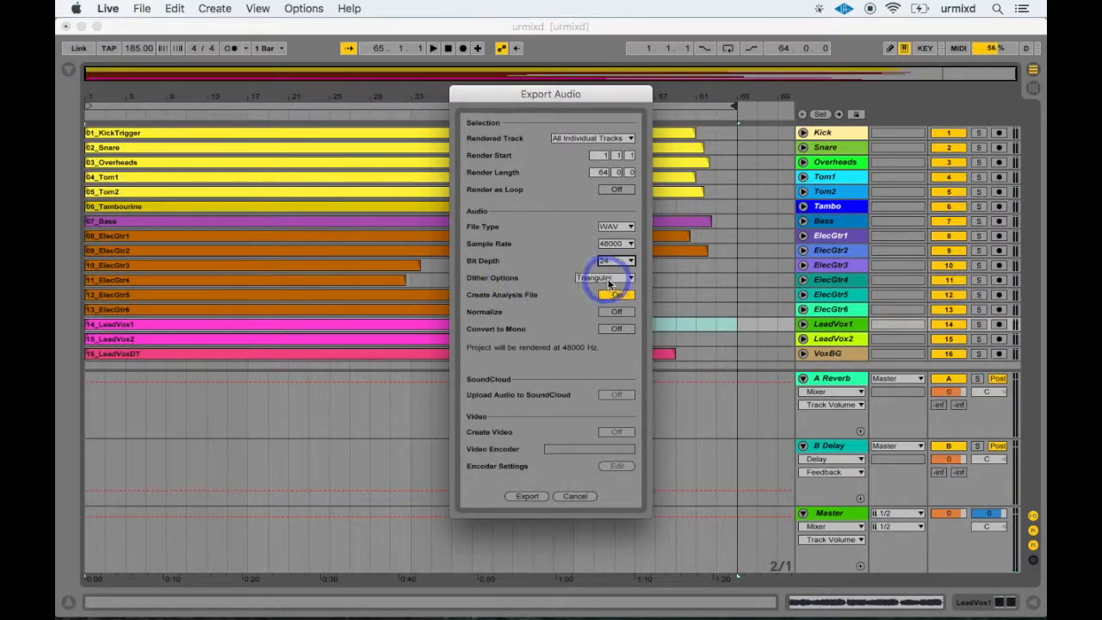
click(609, 278)
click(600, 291)
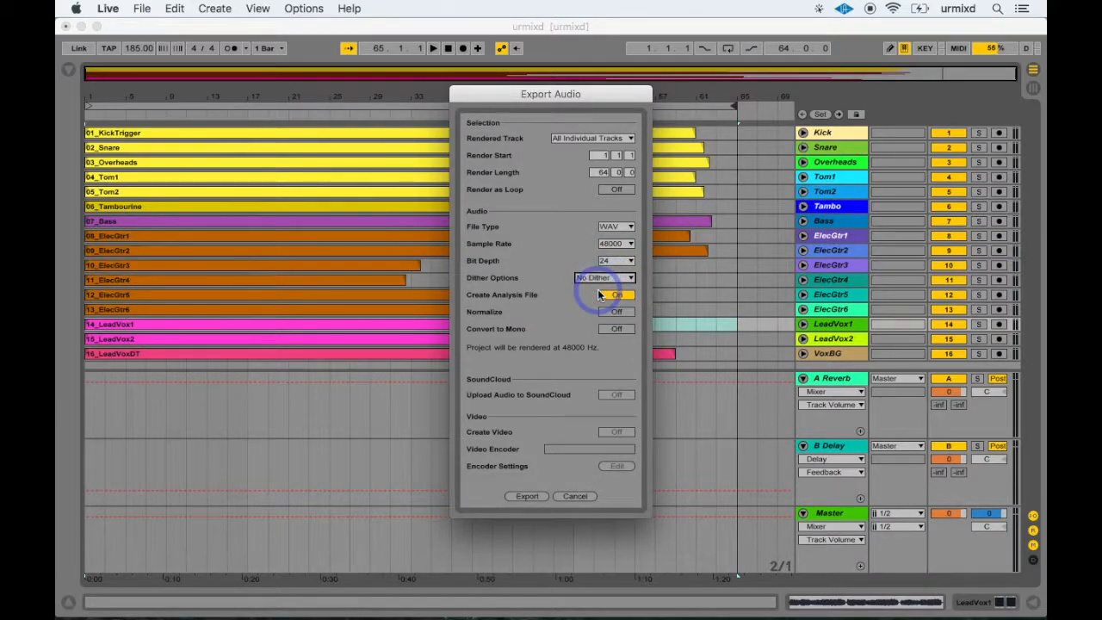
click(601, 296)
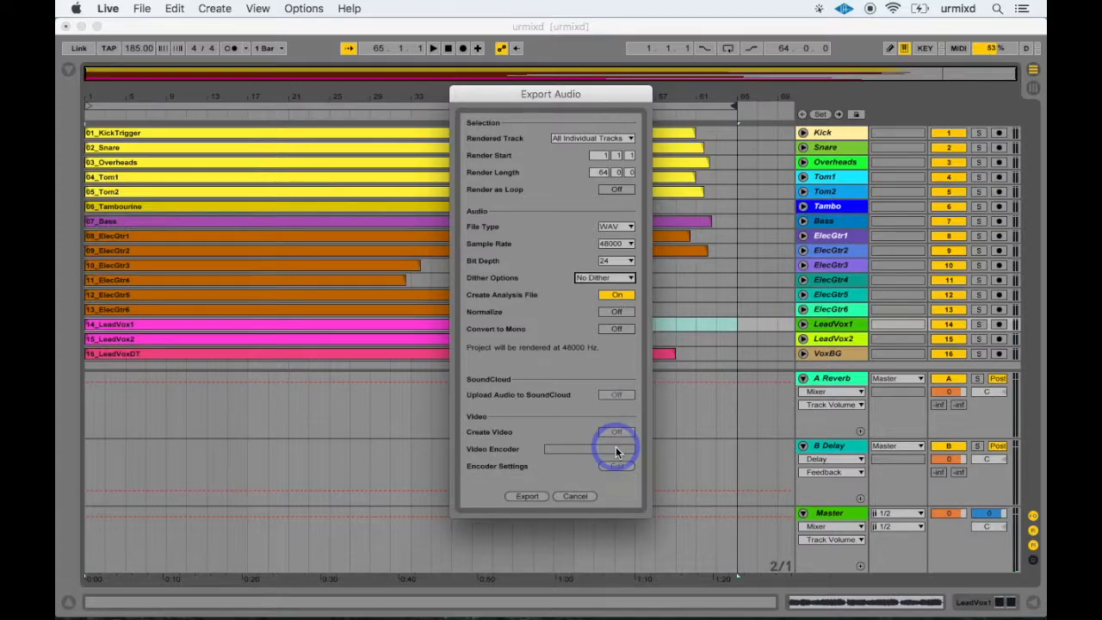
Export the tracks under the name urmixd into a new Desktop folder called "Song 01 to Upload"
click(533, 497)
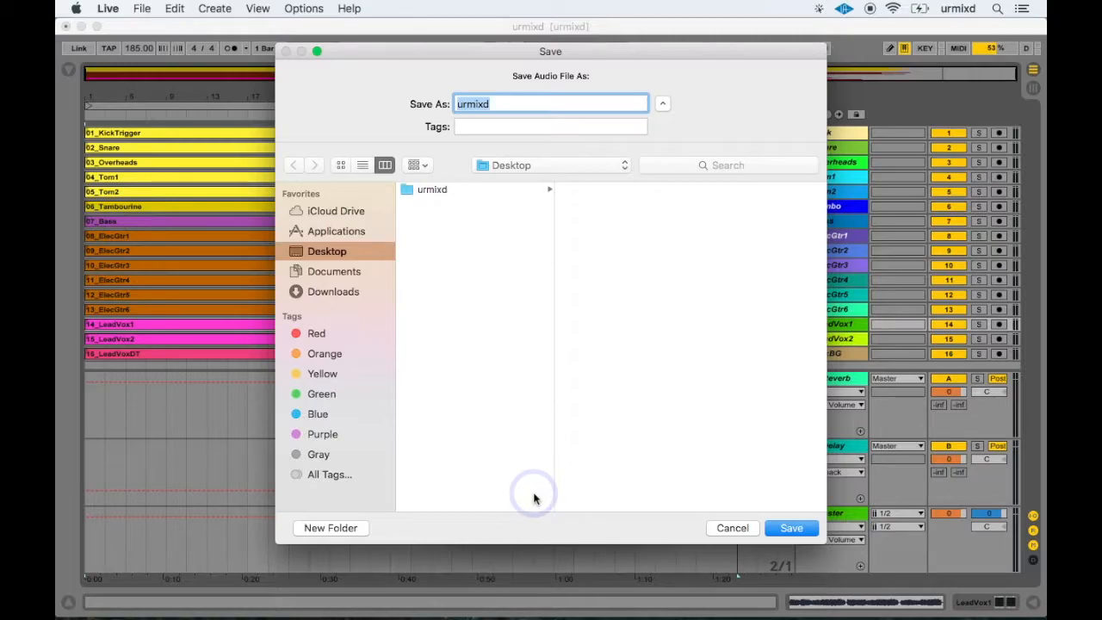
click(348, 529)
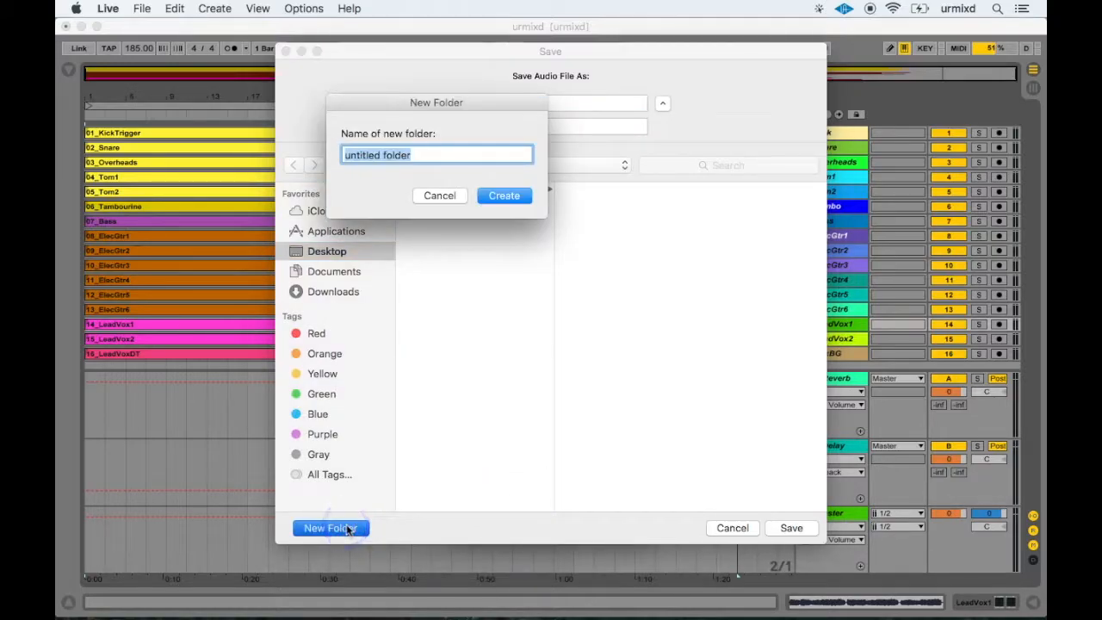
text(Song 01)
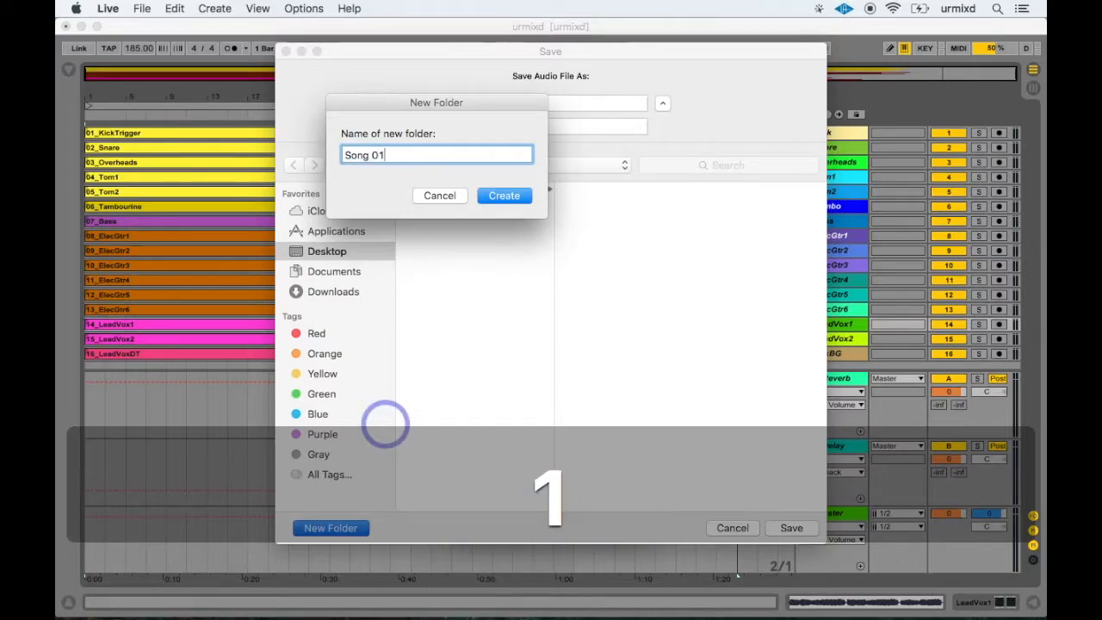
text( to Upload)
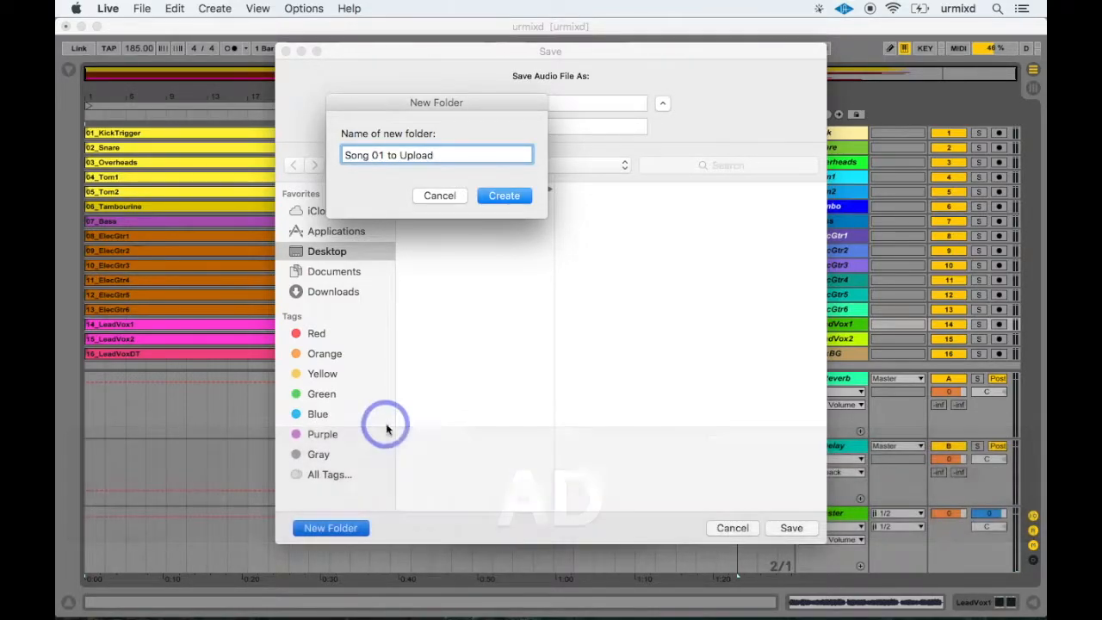
click(502, 195)
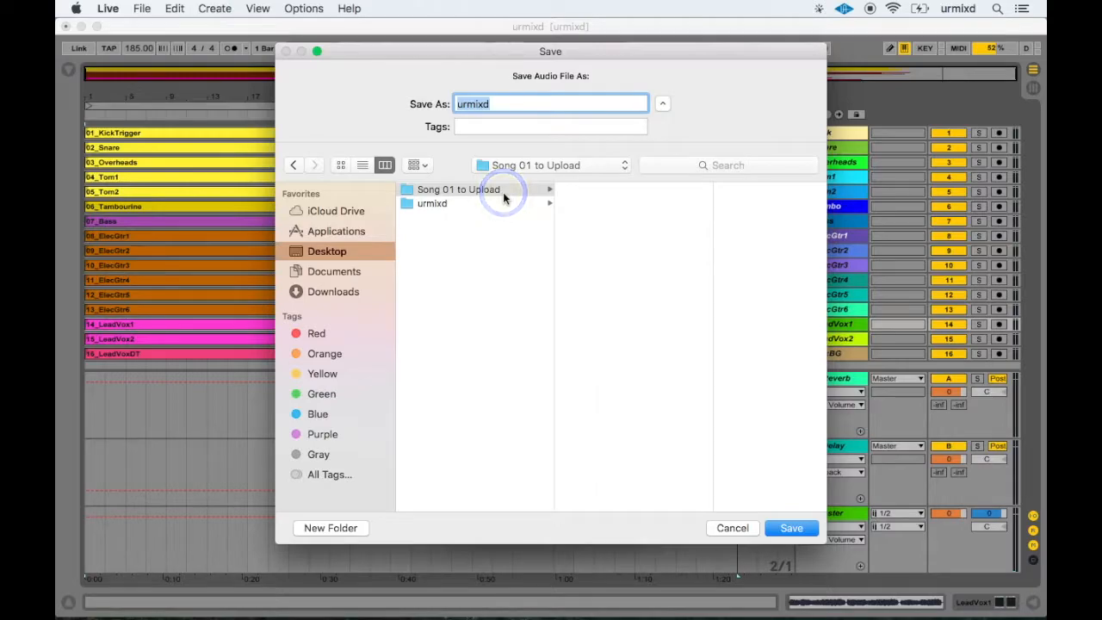
click(791, 528)
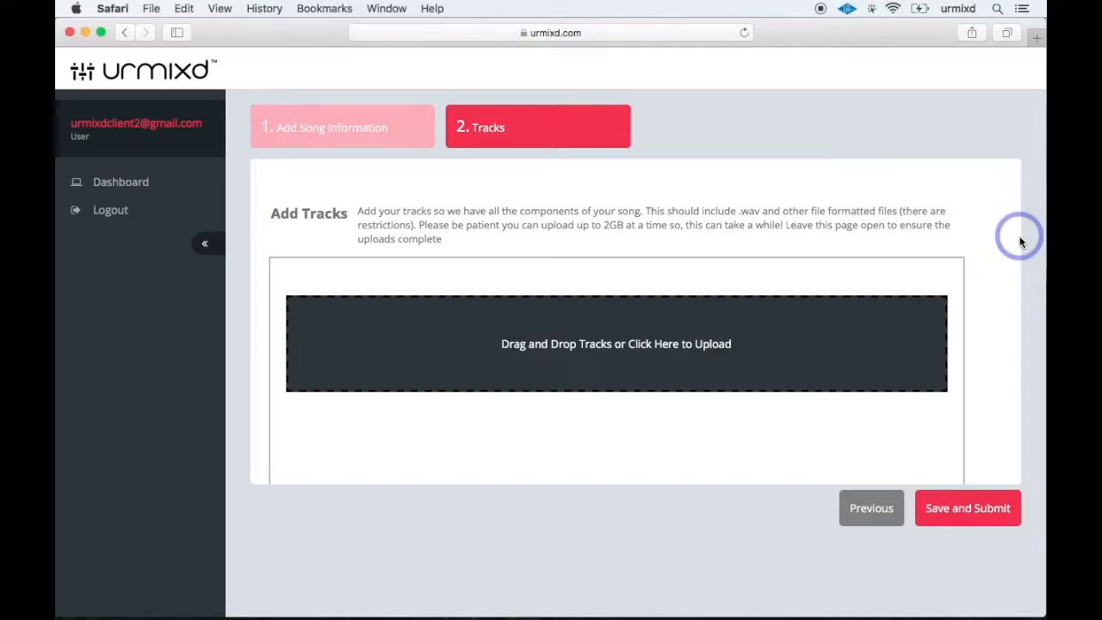
Move the Safari window with the urmixd.com Tracks page aside and open the desktop folder "Song 01 to upload" in Finder
drag(888, 34, 696, 42)
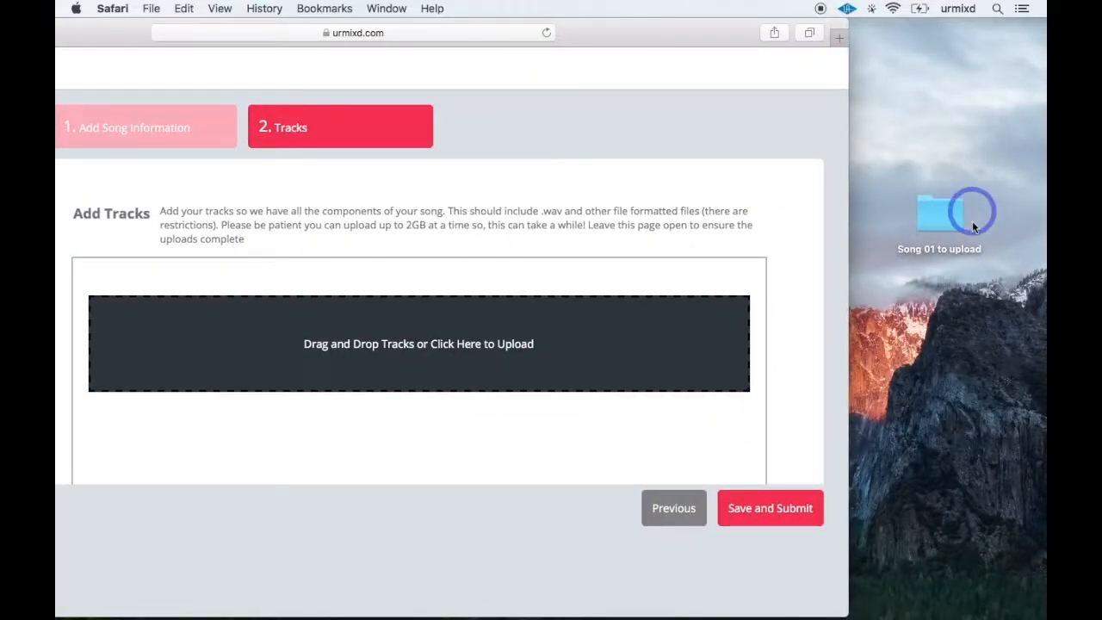
click(943, 219)
double_click(943, 220)
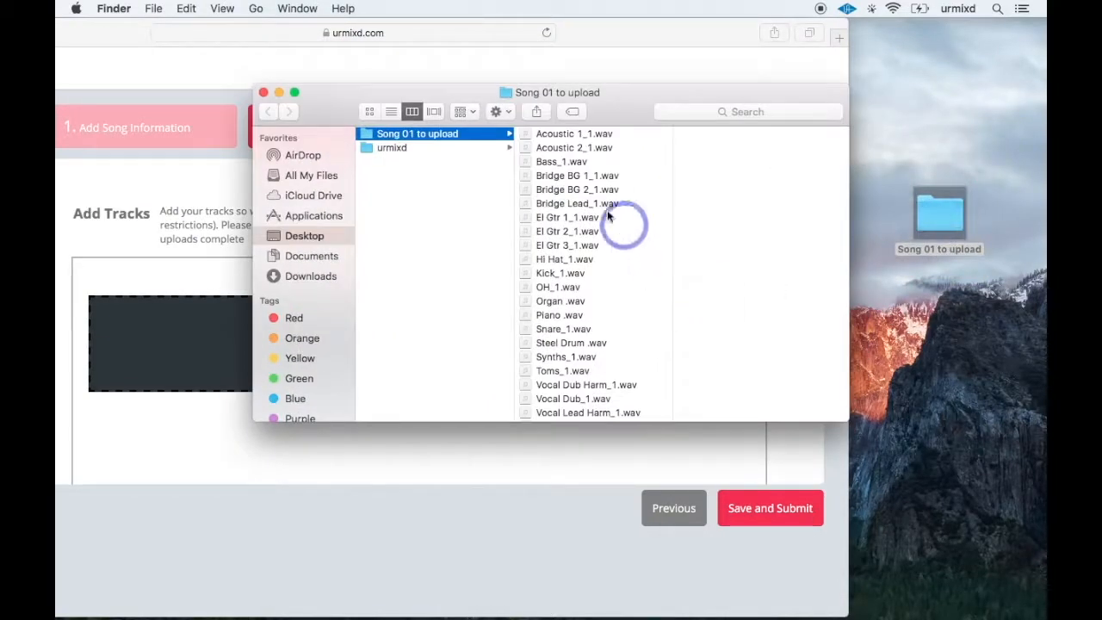
Upload all the WAV files in the folder through the Add Tracks drop area on the urmixd.com page
click(552, 138)
scroll(590, 258, down, 2)
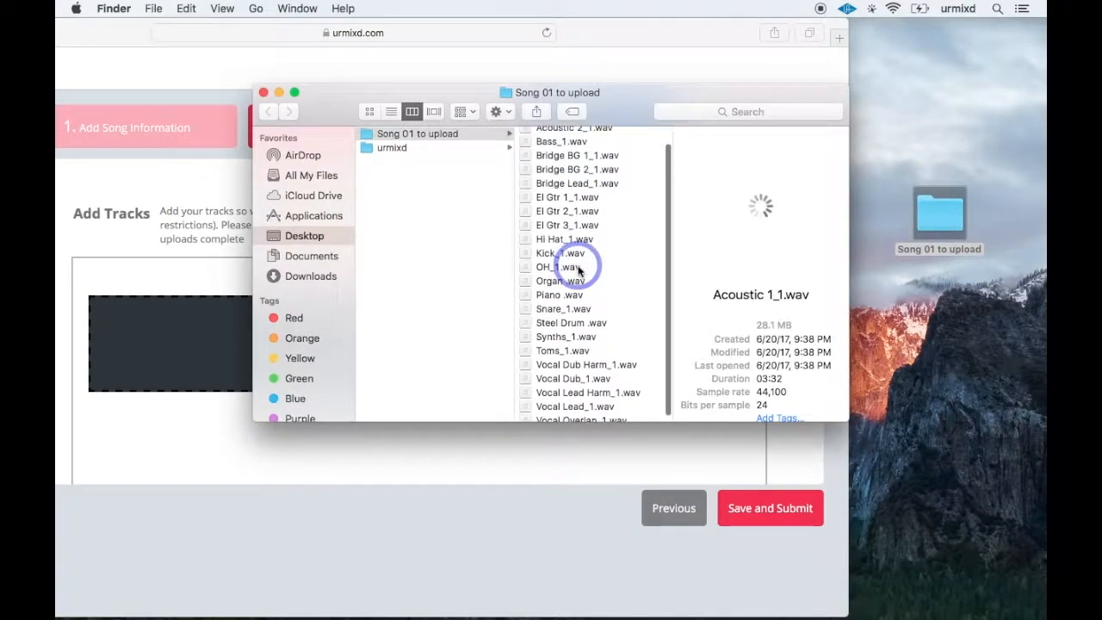
shift+click(569, 415)
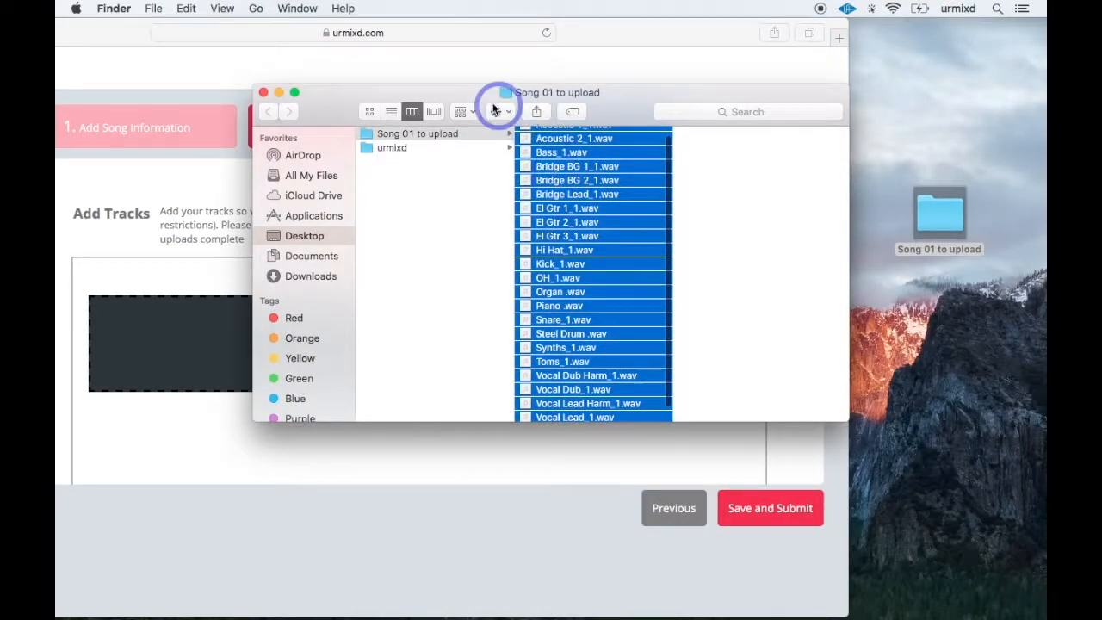
drag(468, 102, 680, 172)
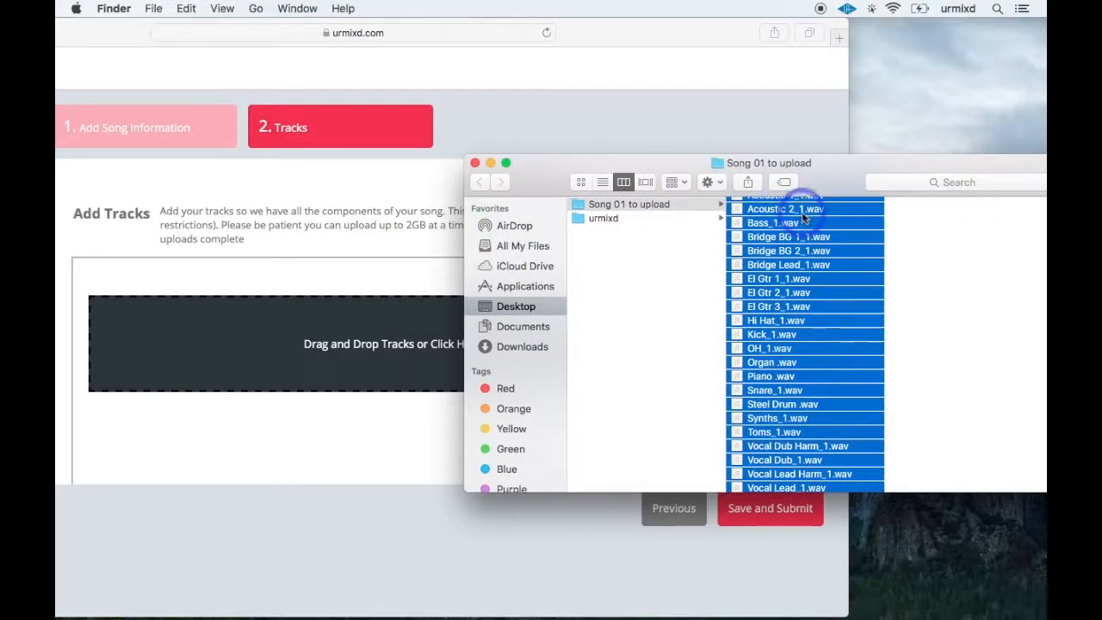
drag(642, 256, 293, 344)
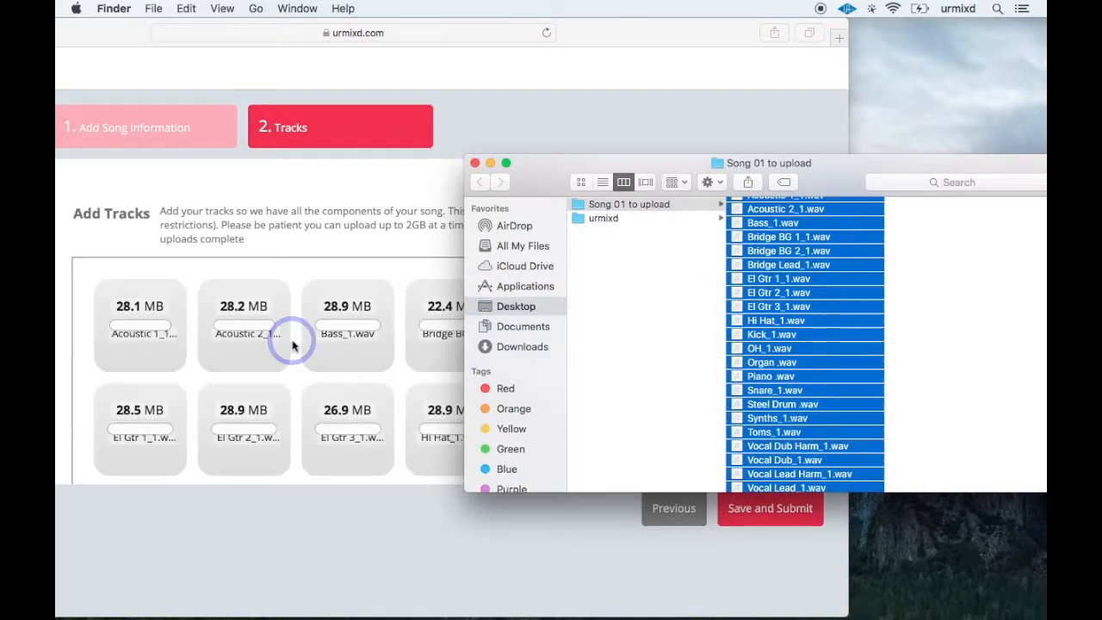
click(563, 45)
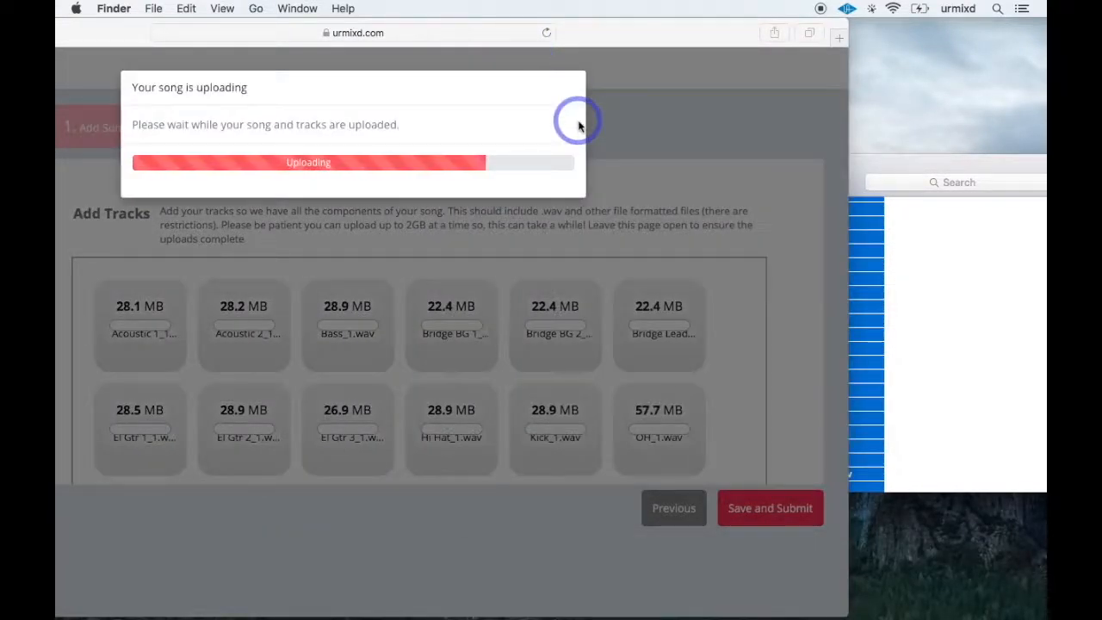